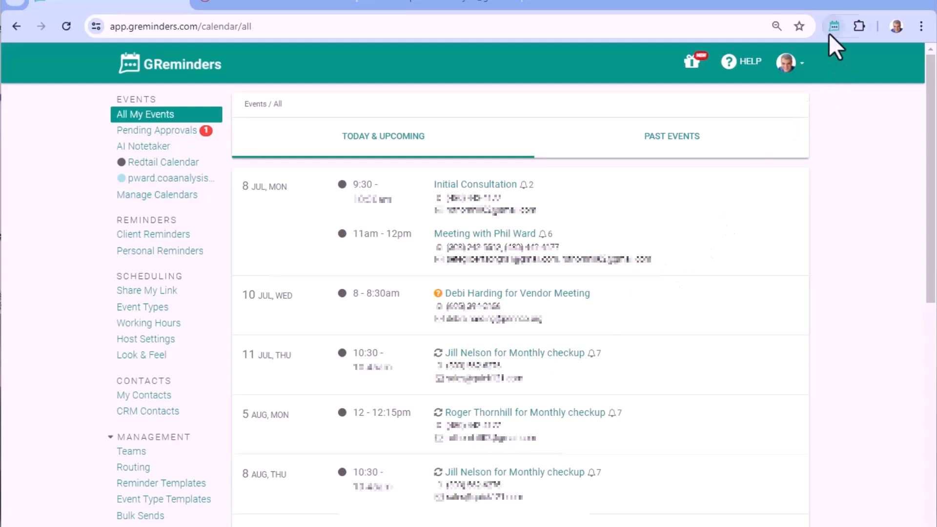
# Open the GReminders sidebar extension and copy the account owner's general scheduling page link.
pyautogui.click(830, 27)
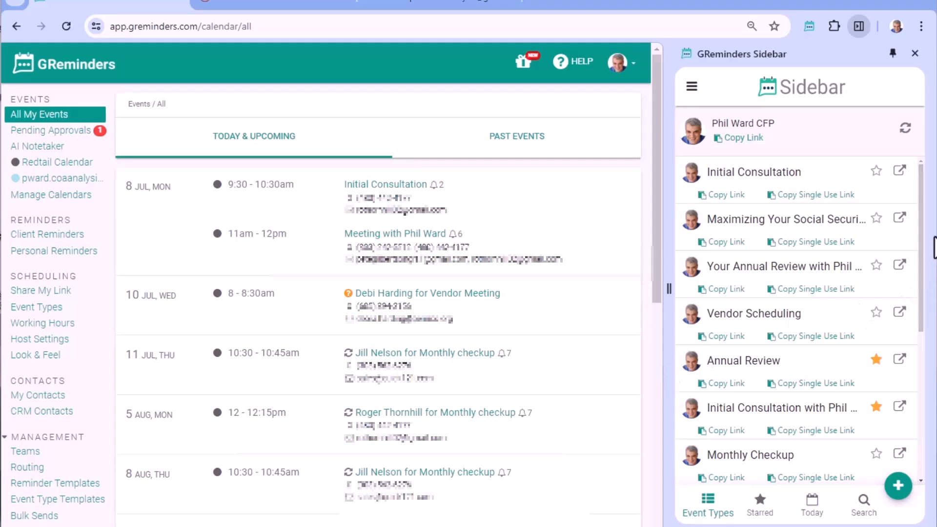
pyautogui.moveTo(922, 188)
pyautogui.mouseDown()
pyautogui.moveTo(916, 362)
pyautogui.moveTo(922, 176)
pyautogui.mouseUp()
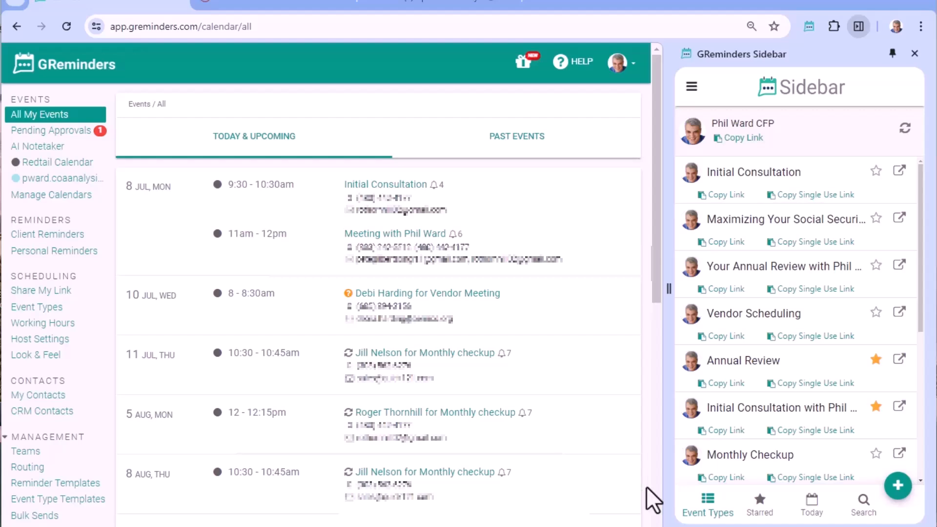
pyautogui.click(753, 138)
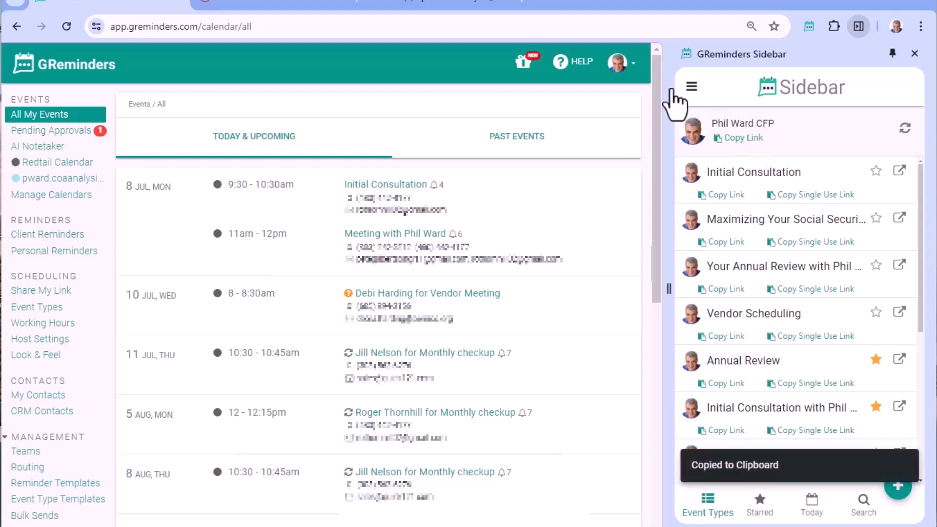
# Open the copied scheduling page link in a new browser tab and view the event types offered there.
pyautogui.click(539, 4)
pyautogui.hotkey('ctrl', 'v')
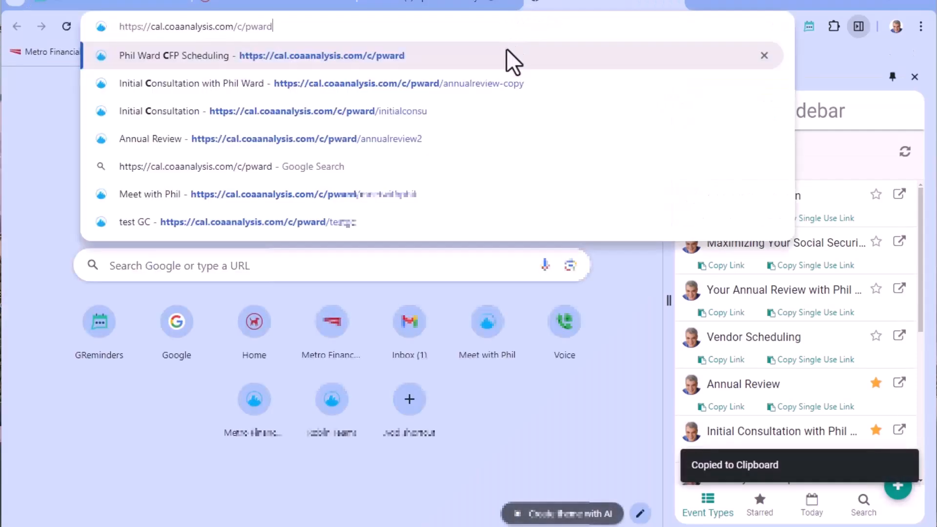
pyautogui.click(506, 54)
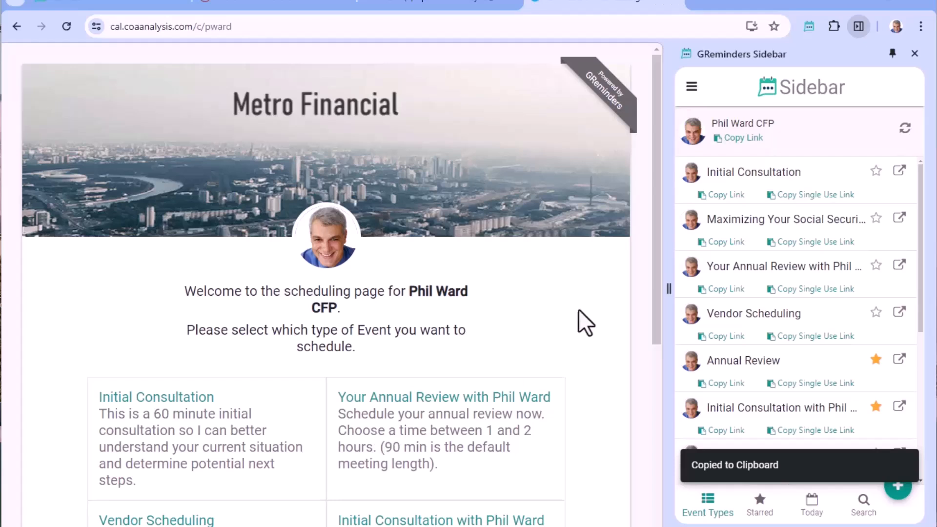
pyautogui.moveTo(655, 87)
pyautogui.mouseDown()
pyautogui.moveTo(636, 288)
pyautogui.moveTo(658, 80)
pyautogui.mouseUp()
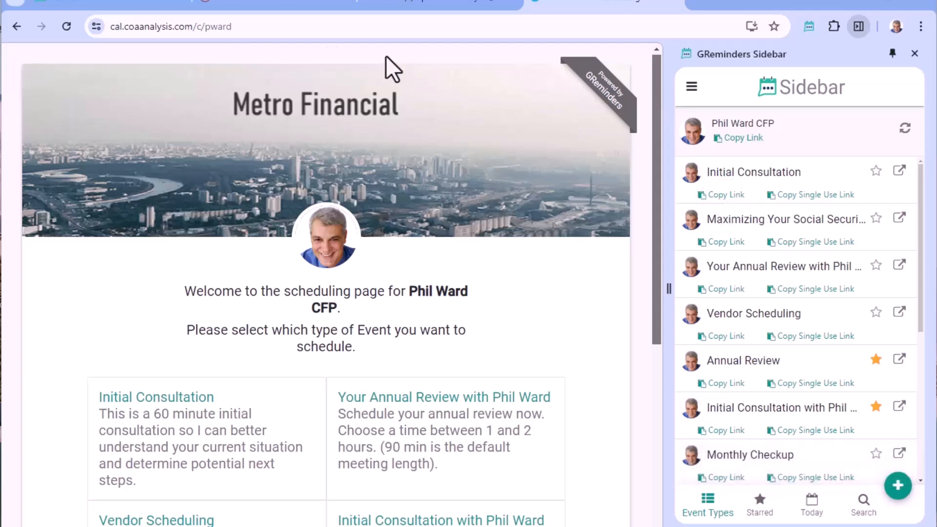
# Load the copied Initial Consultation link in the current browser tab to view its booking page.
pyautogui.click(272, 27)
pyautogui.hotkey('ctrl', 'v')
pyautogui.press('Return')
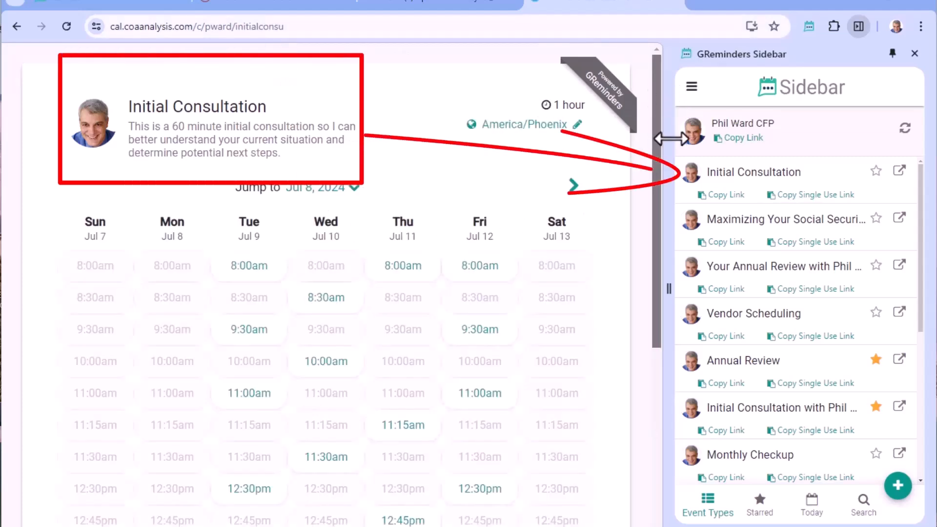
# Copy a single-use link for Initial Consultation and open the booking page of the annual review event type.
pyautogui.click(812, 195)
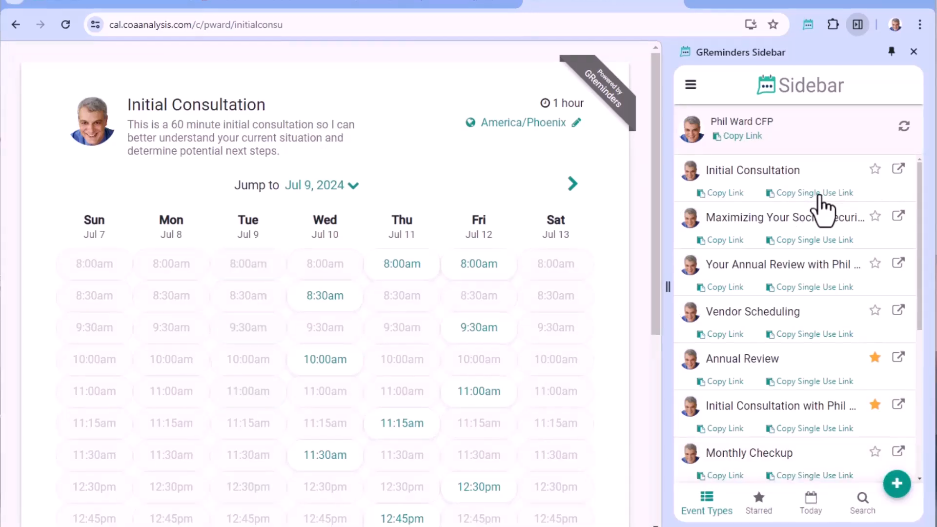
pyautogui.click(897, 266)
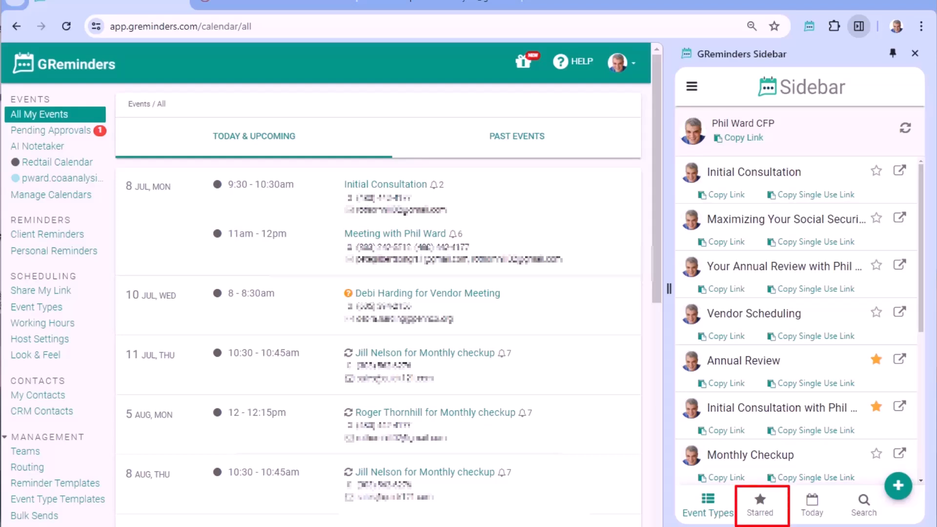
# View the starred event types and today's meetings in the sidebar.
pyautogui.click(758, 496)
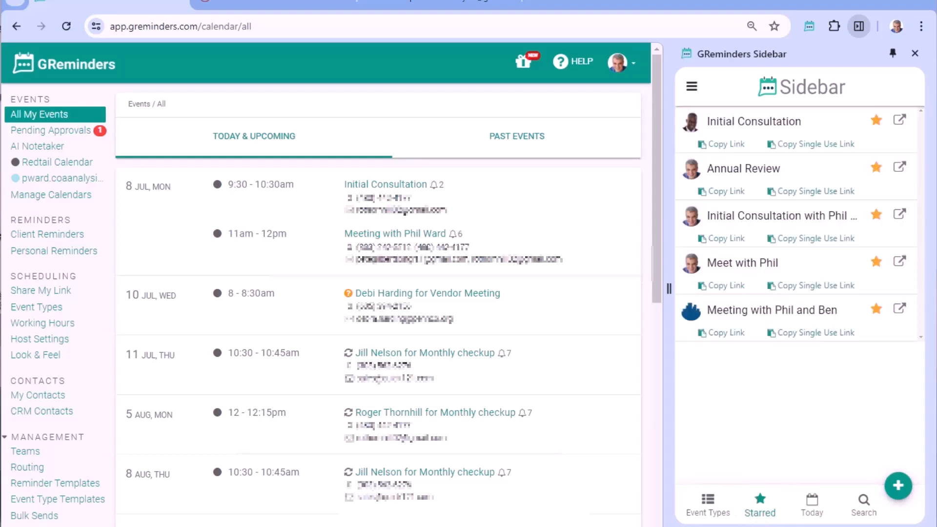
pyautogui.click(814, 508)
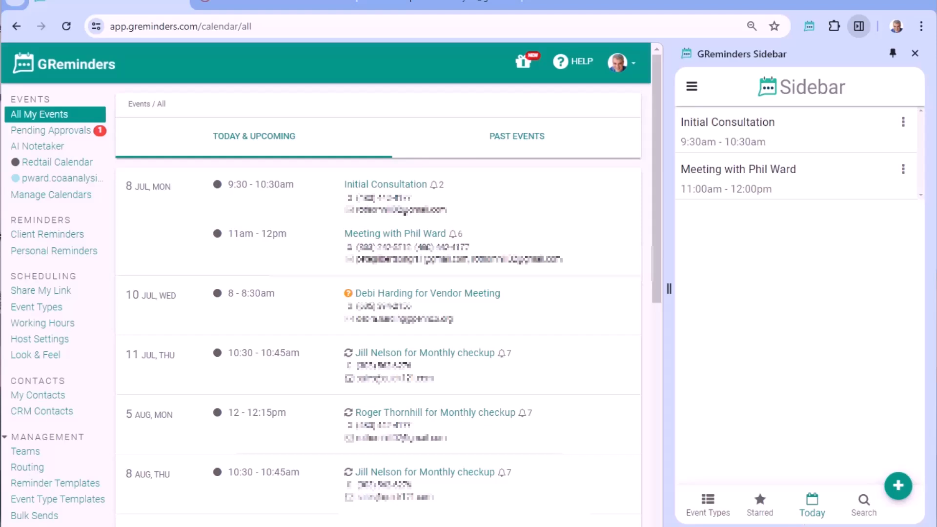
# Search users and teams for a colleague by first name and open the matching user's event types.
pyautogui.click(864, 505)
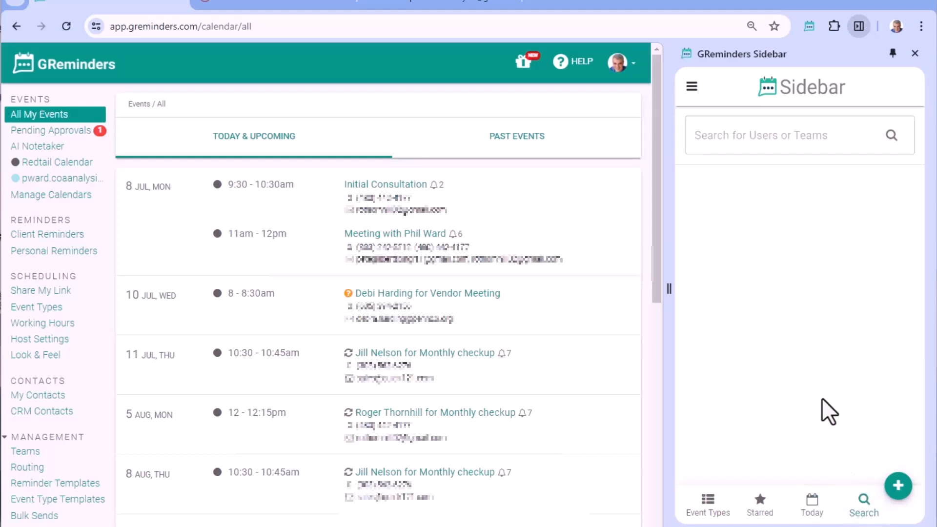
pyautogui.click(714, 135)
pyautogui.write('teresa')
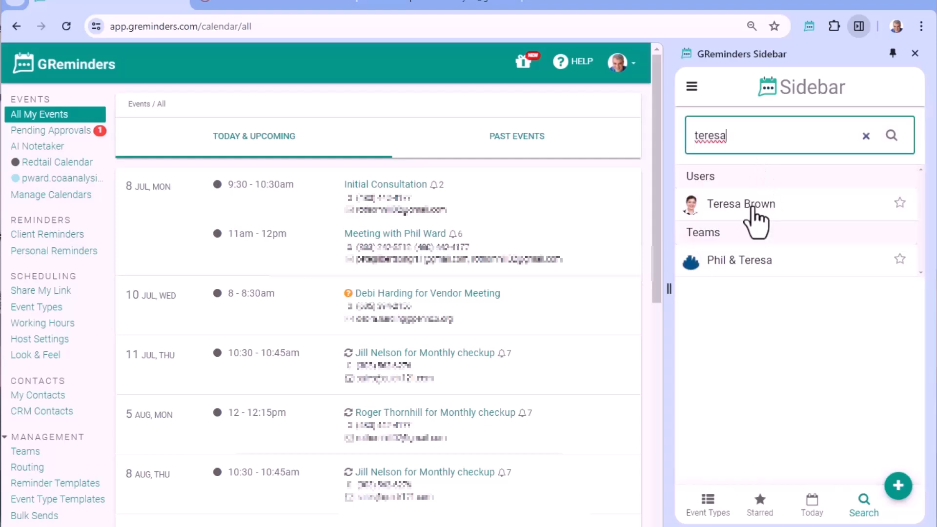
pyautogui.click(752, 209)
pyautogui.click(751, 207)
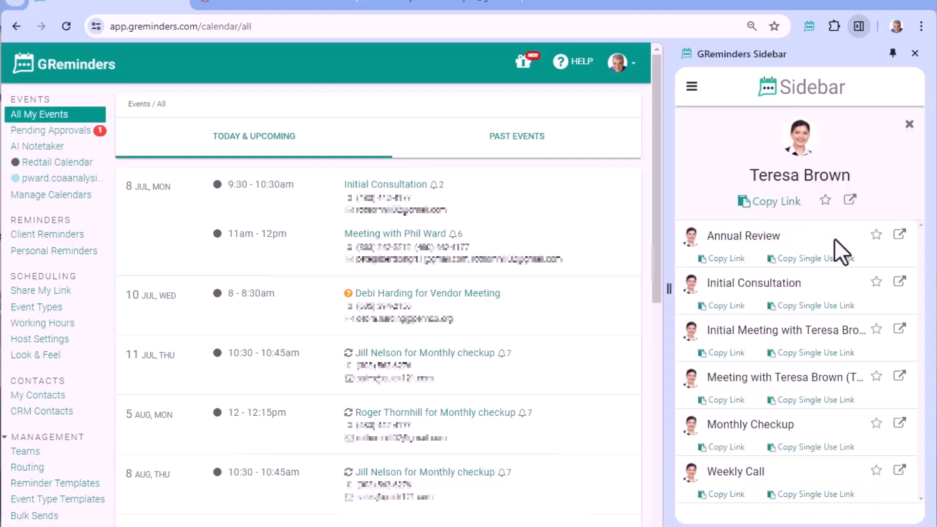
# Add the colleague's Annual Review event type to the favorites and return to the starred list.
pyautogui.click(876, 236)
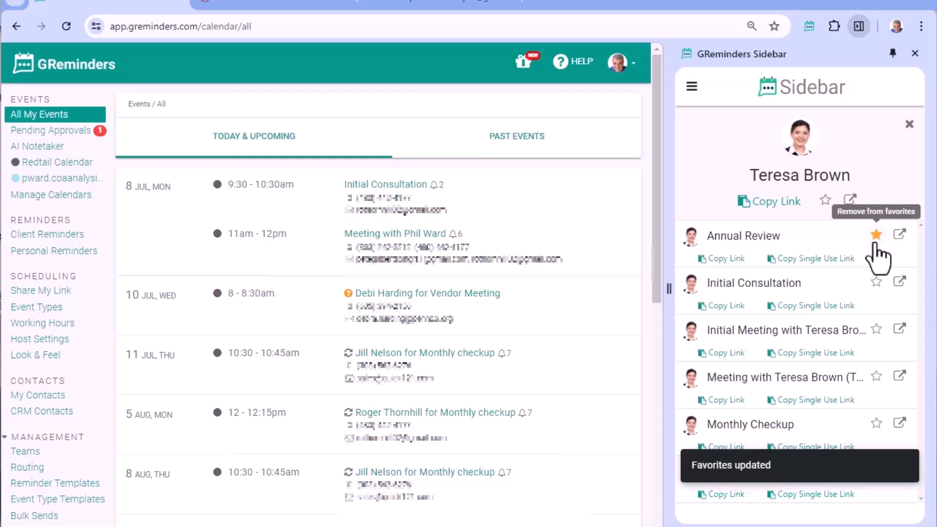
pyautogui.click(907, 132)
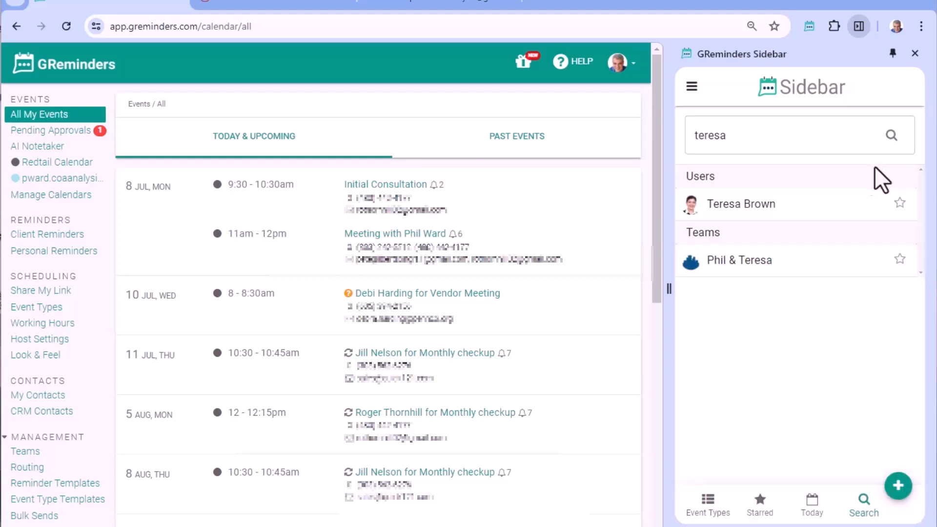
pyautogui.click(764, 510)
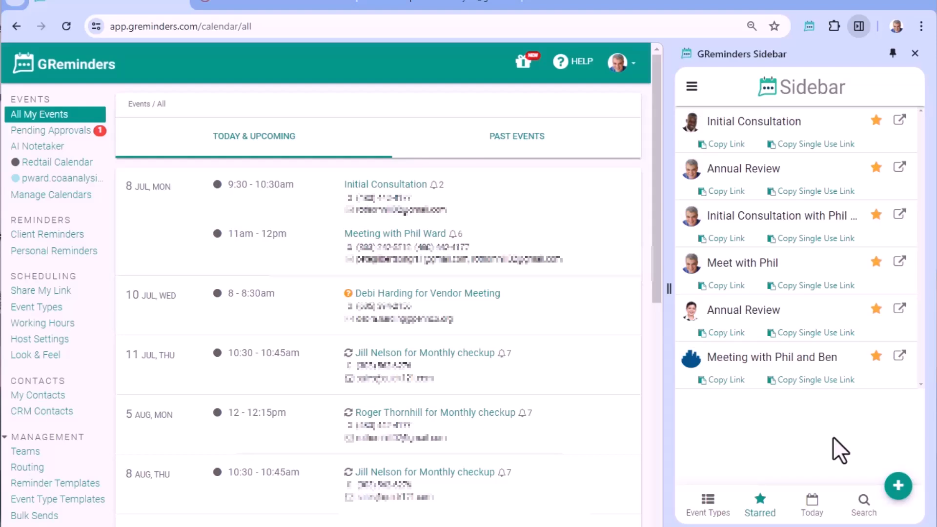
# Start a one-off meeting titled "Meeting with" plus the advisor's first name, and set its duration to 45 minutes.
pyautogui.click(898, 487)
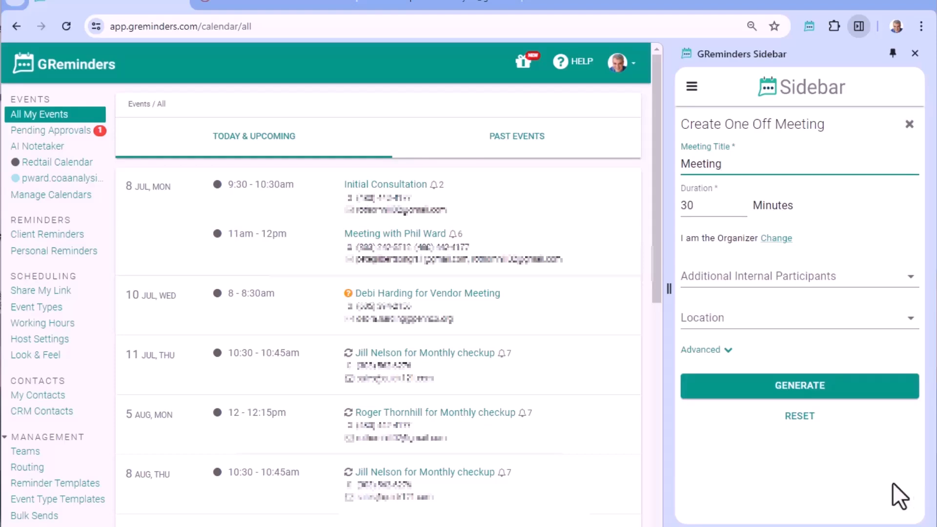
pyautogui.write('with Phil')
pyautogui.click(705, 205)
pyautogui.moveTo(705, 205); pyautogui.dragTo(684, 205)
pyautogui.write('45')
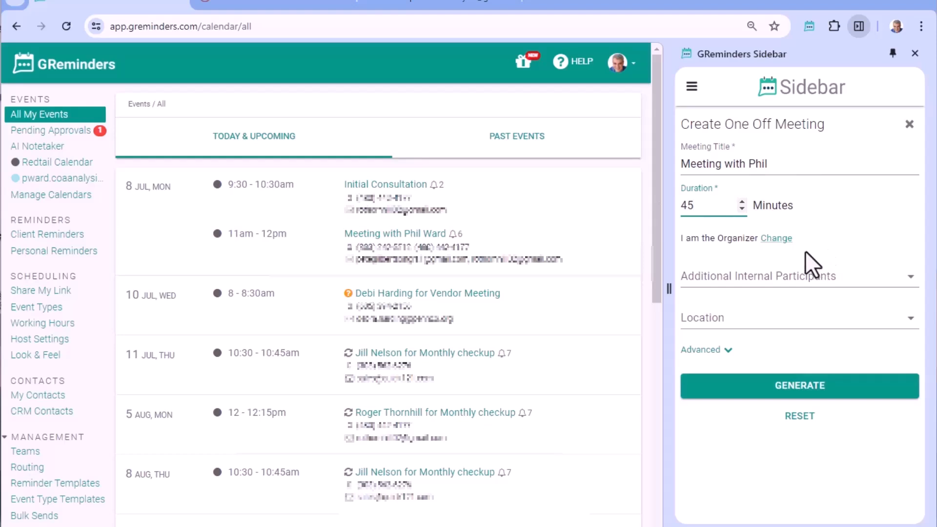
pyautogui.click(783, 238)
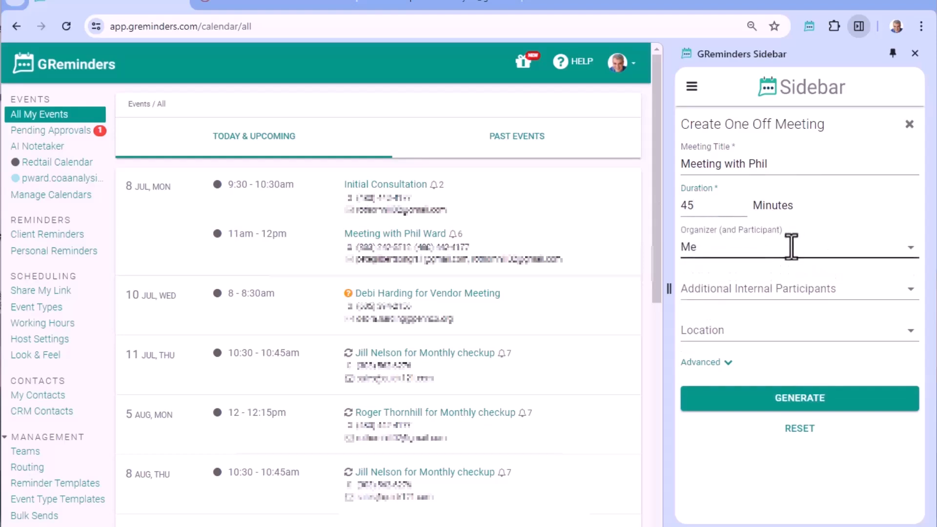
pyautogui.click(791, 244)
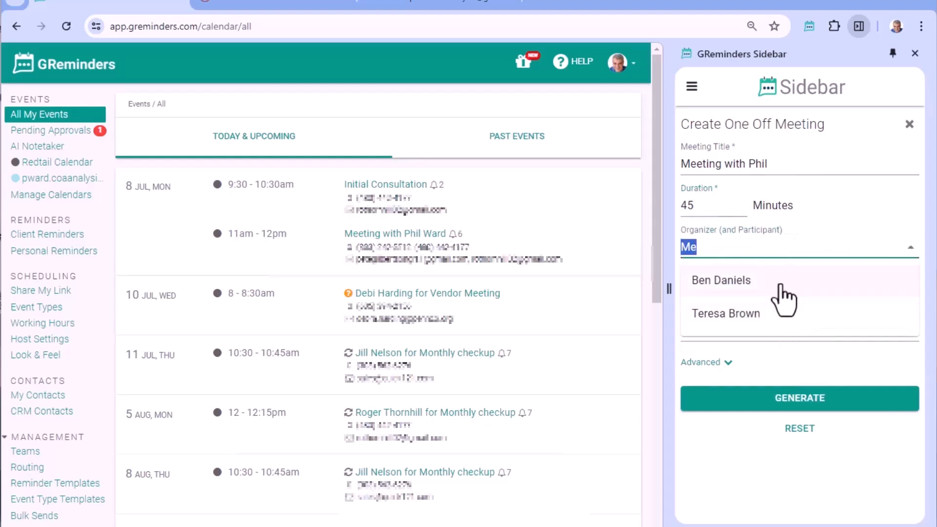
pyautogui.click(821, 342)
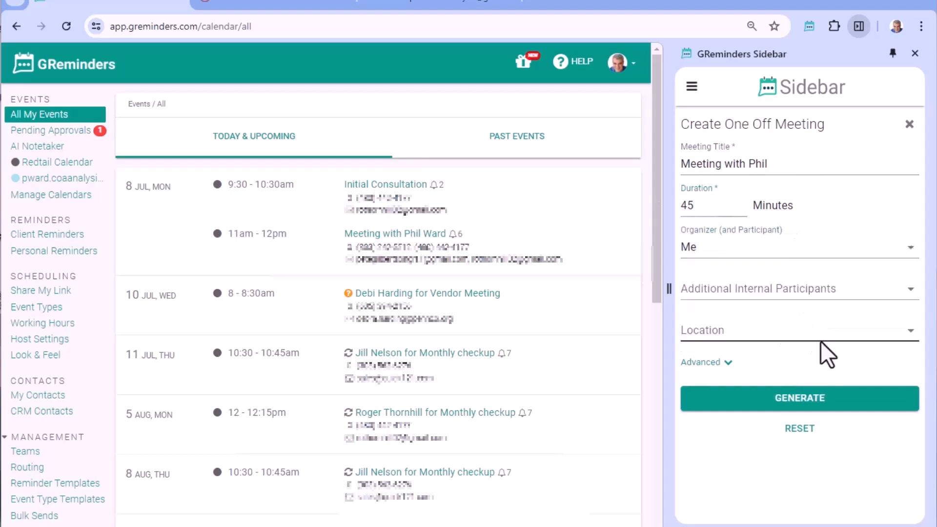
# Add the first listed colleague as an additional internal participant and set the meeting location to Zoom.
pyautogui.click(763, 289)
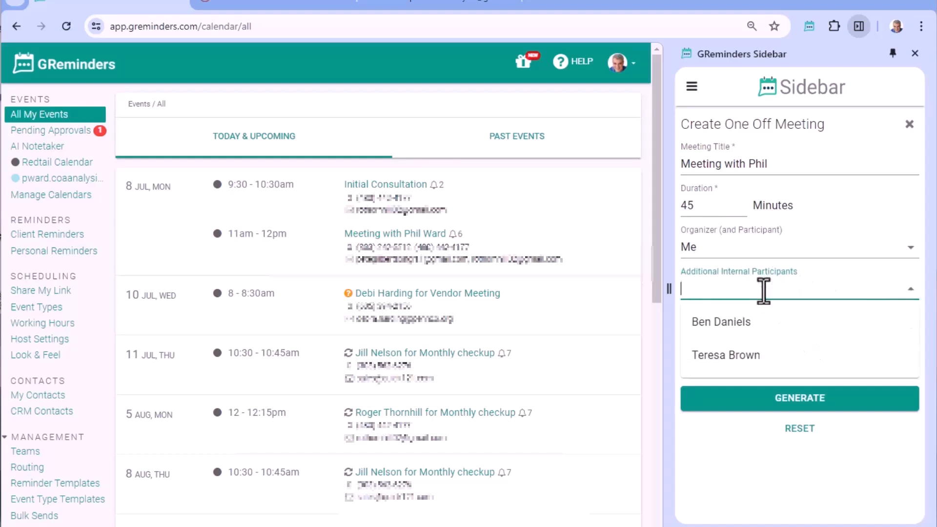
pyautogui.click(741, 324)
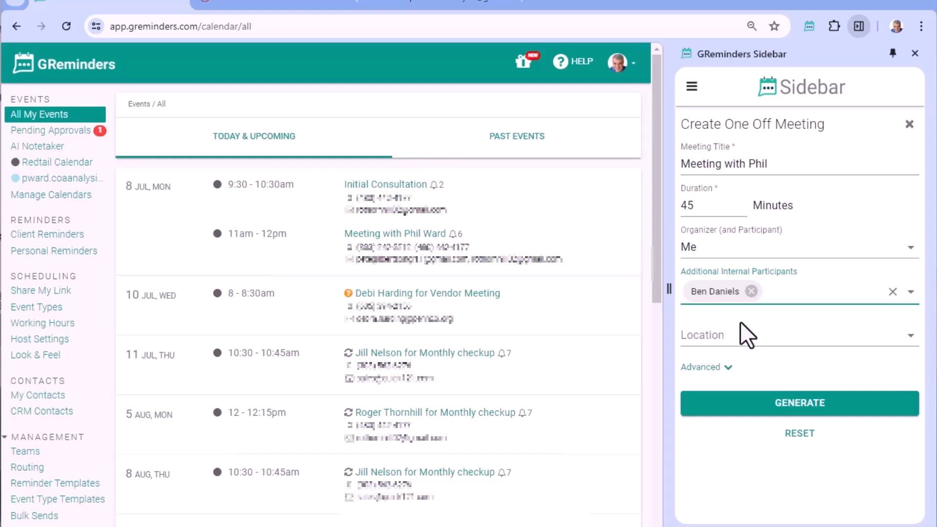
pyautogui.click(750, 337)
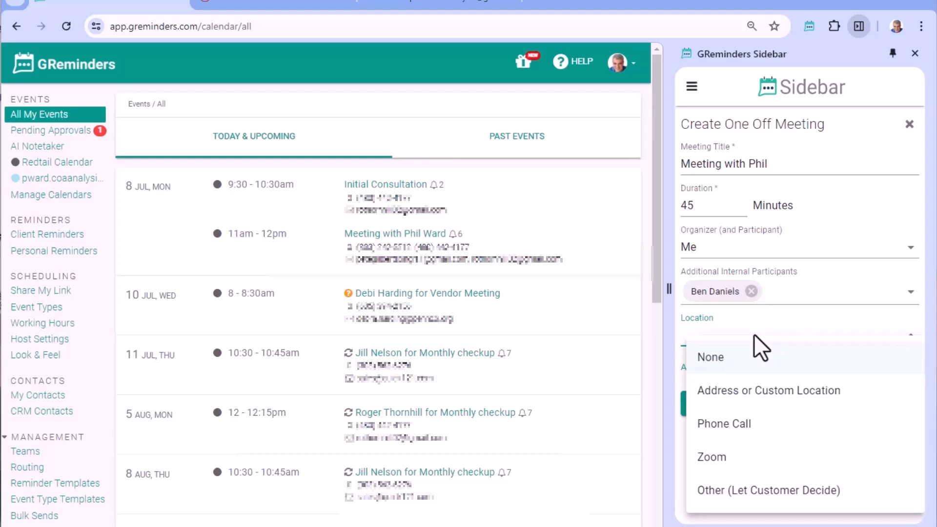
pyautogui.click(719, 463)
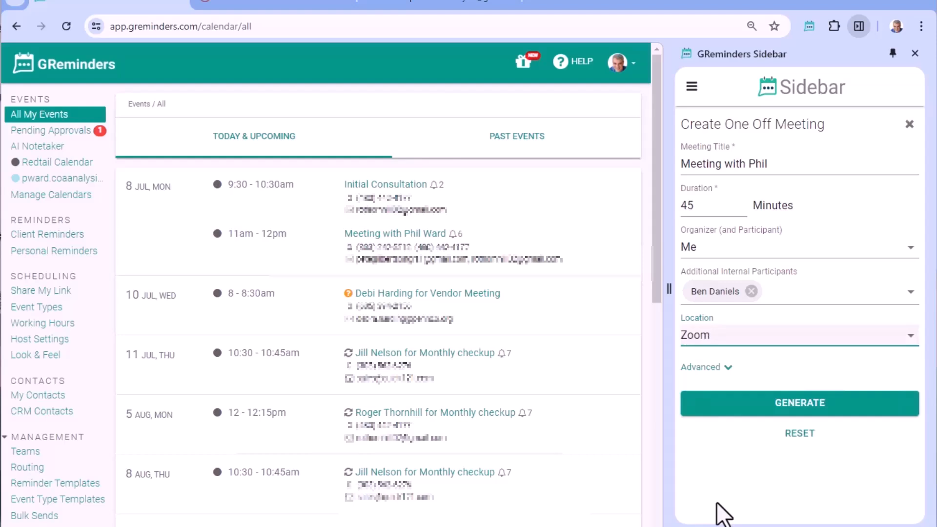
# Set the advanced meeting type to Appointment and the category to Annual Review, and generate the one-off meeting link.
pyautogui.click(726, 371)
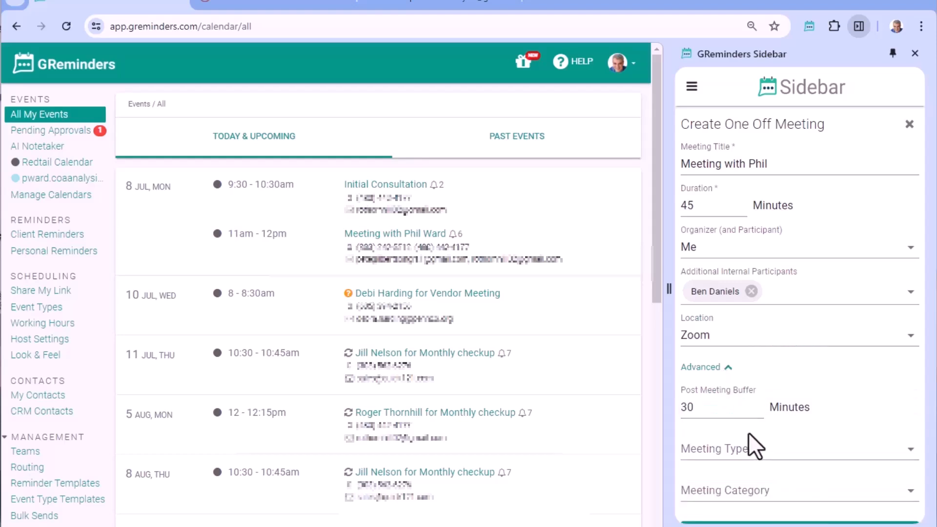
pyautogui.click(743, 450)
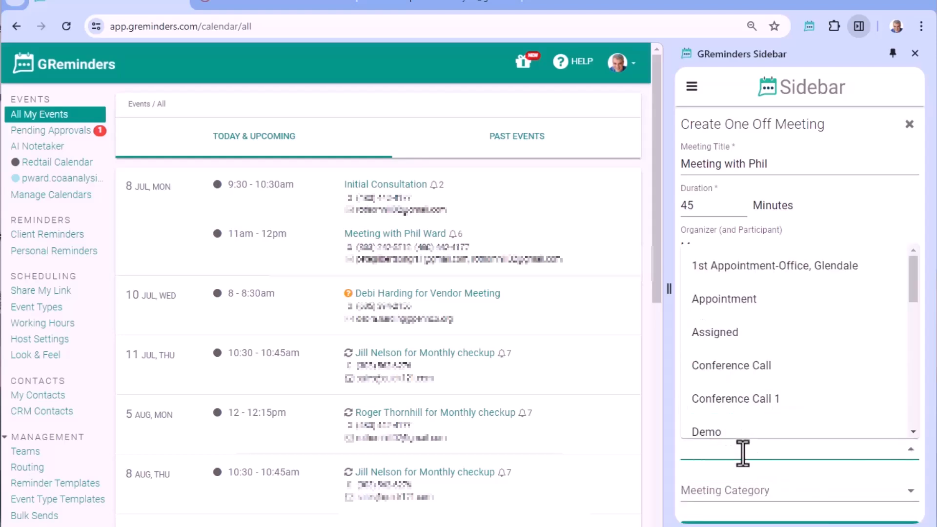
pyautogui.click(741, 310)
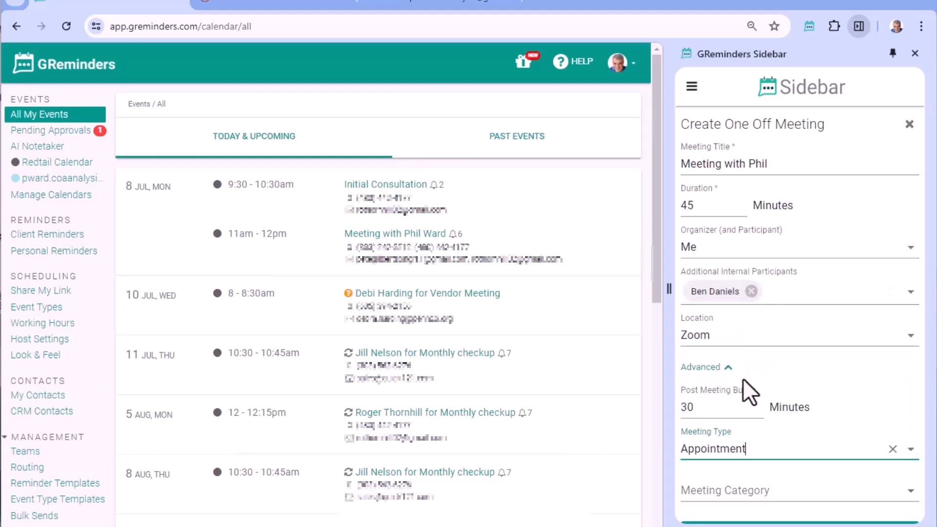
pyautogui.click(731, 490)
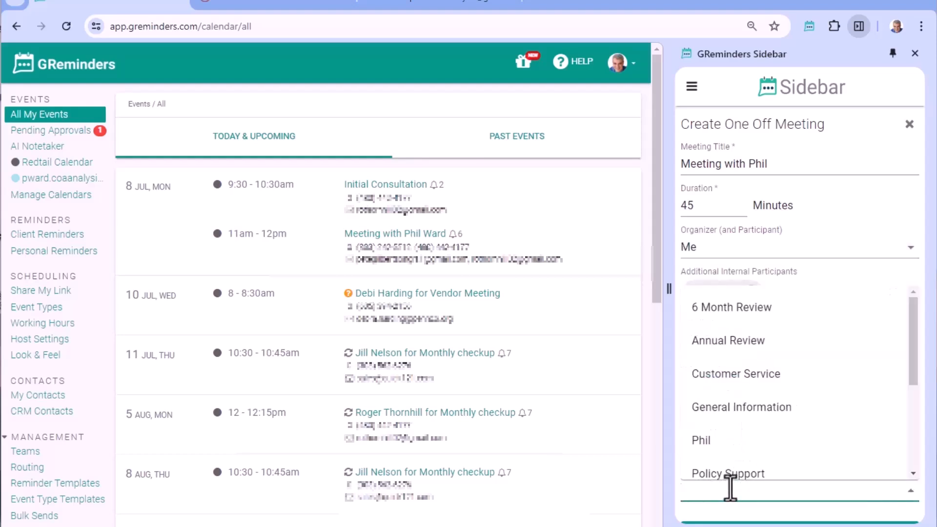
pyautogui.click(729, 340)
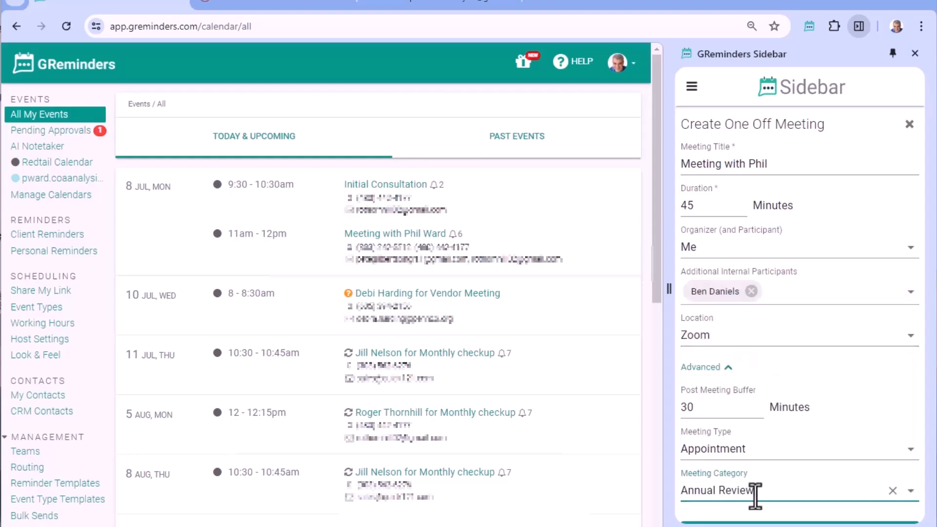
pyautogui.click(724, 369)
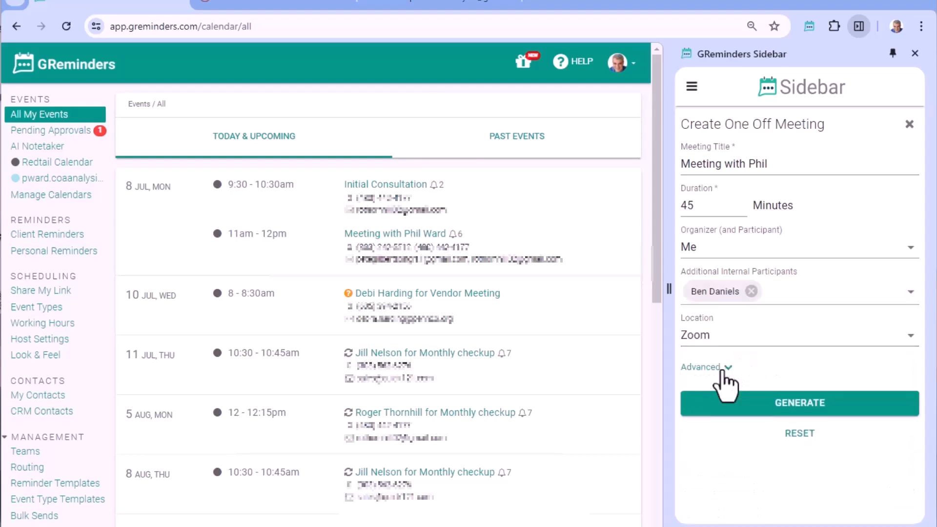
pyautogui.click(799, 404)
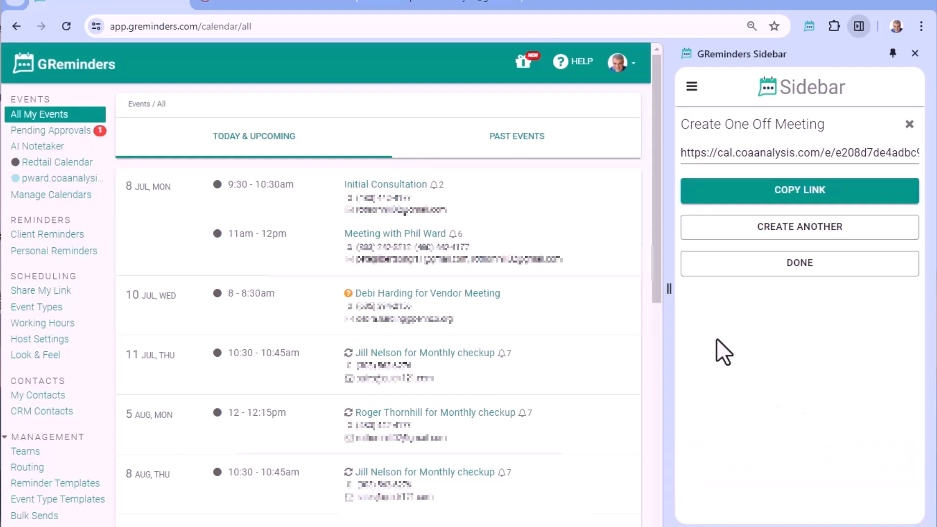
# Switch to Gmail and send the client an email asking to schedule a meeting, with the one-off meeting link in the body.
pyautogui.click(455, 4)
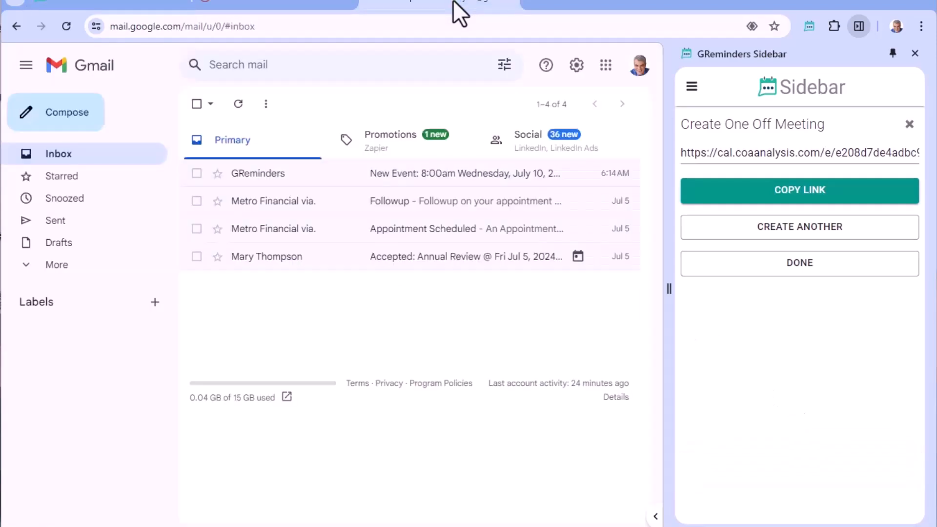
pyautogui.click(64, 116)
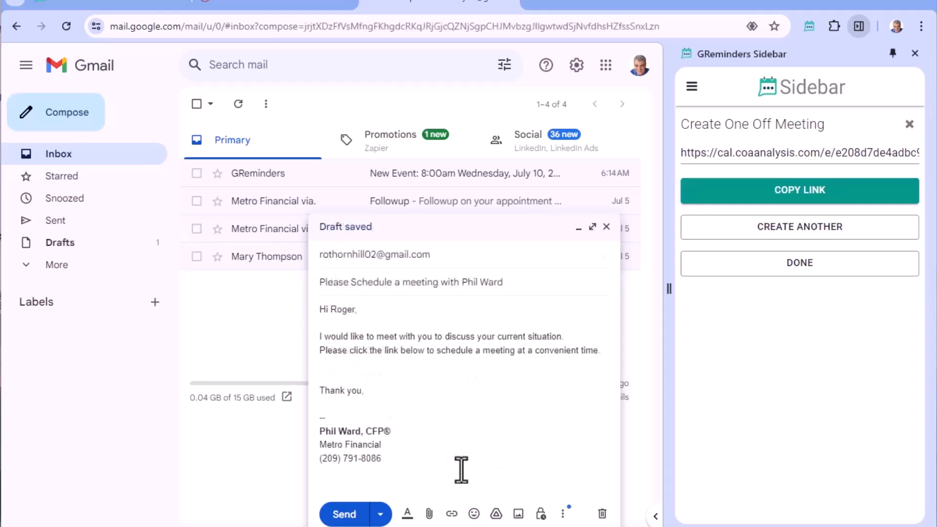
pyautogui.write('https://cal.coaanalysis.com/e/e208d7de4adbc92ecb9ddf646c5381b1b18a4d44')
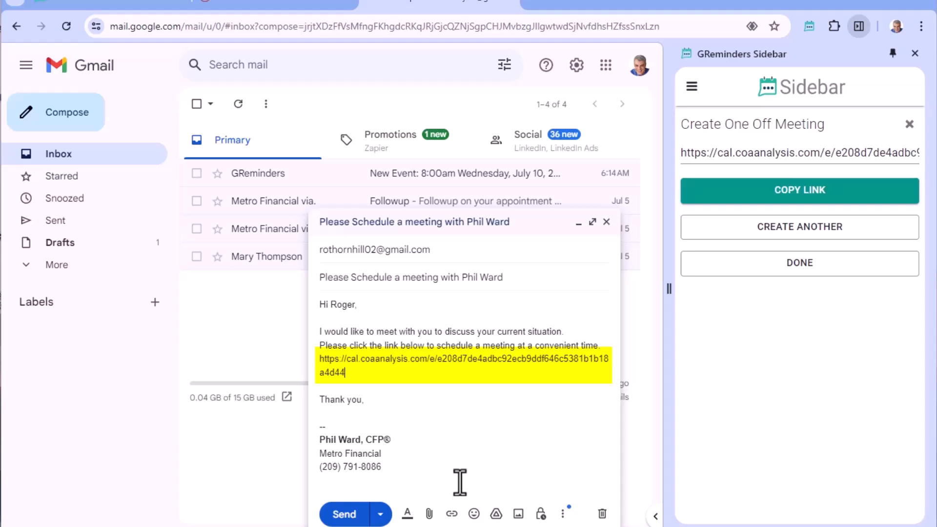
pyautogui.click(341, 515)
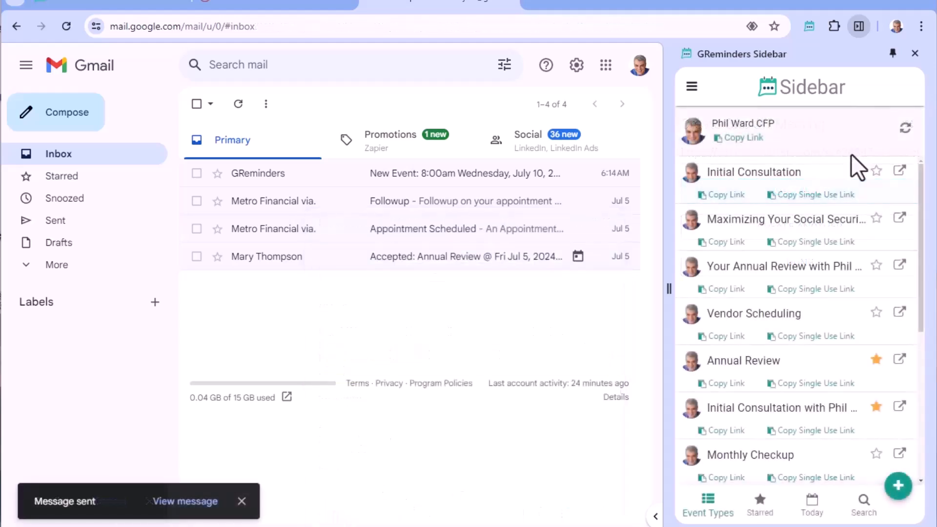
# Mark today's 9:30am Initial Consultation as a no show in the GReminders sidebar.
pyautogui.click(812, 504)
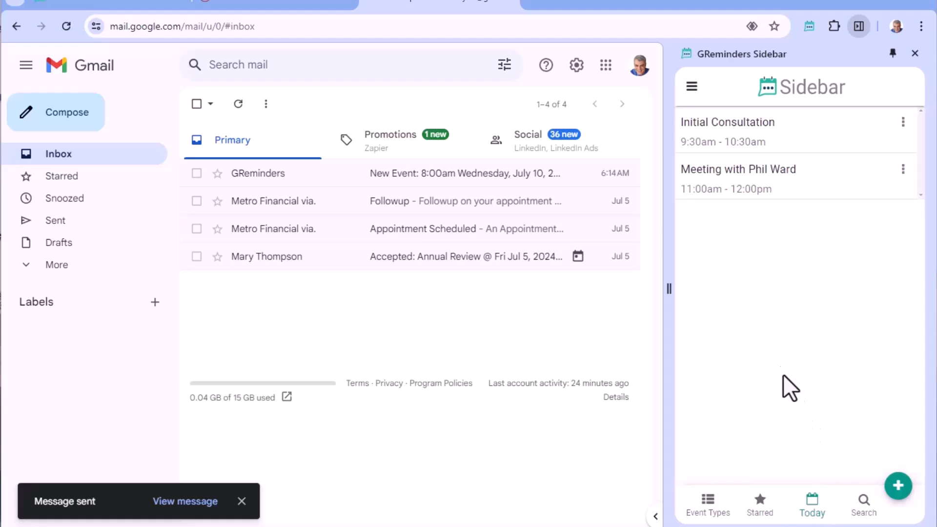
pyautogui.click(903, 122)
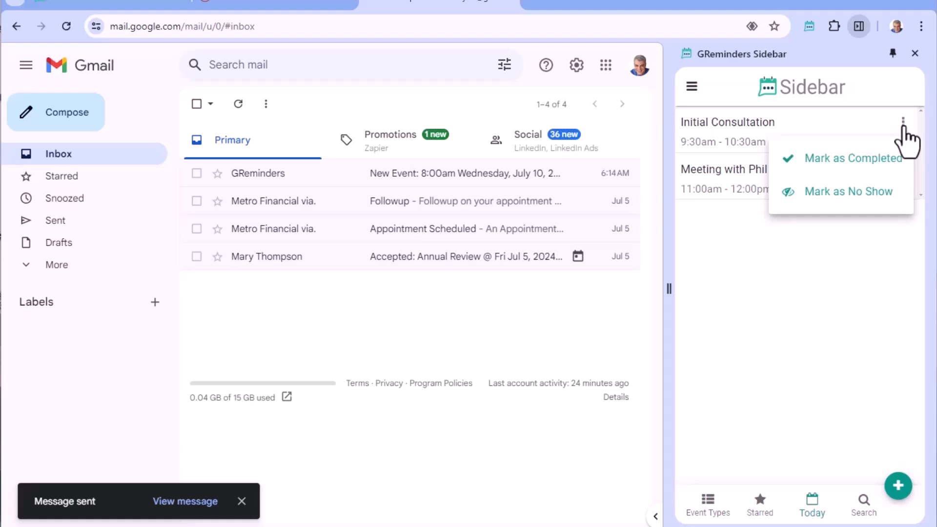
pyautogui.click(836, 195)
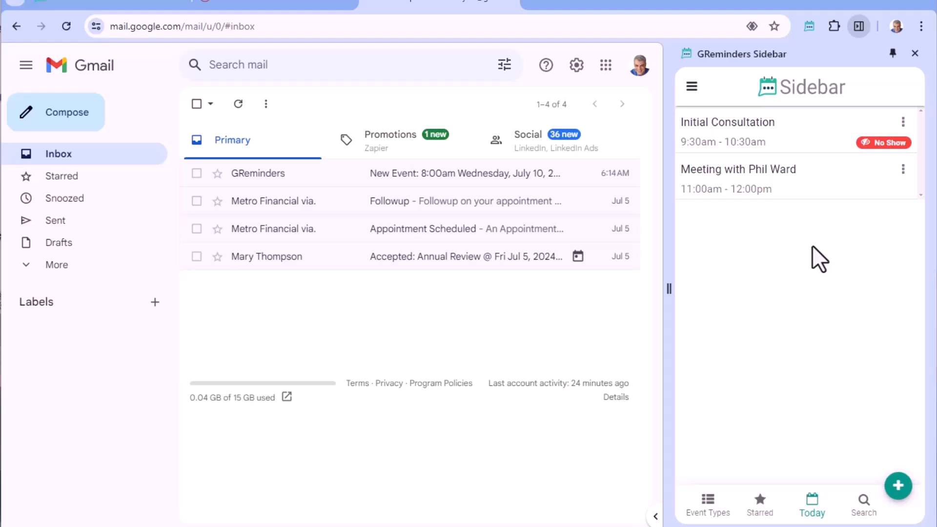
# Switch to GReminders, open the Initial Consultation event, and review its scheduled no-show follow-up notifications.
pyautogui.click(139, 5)
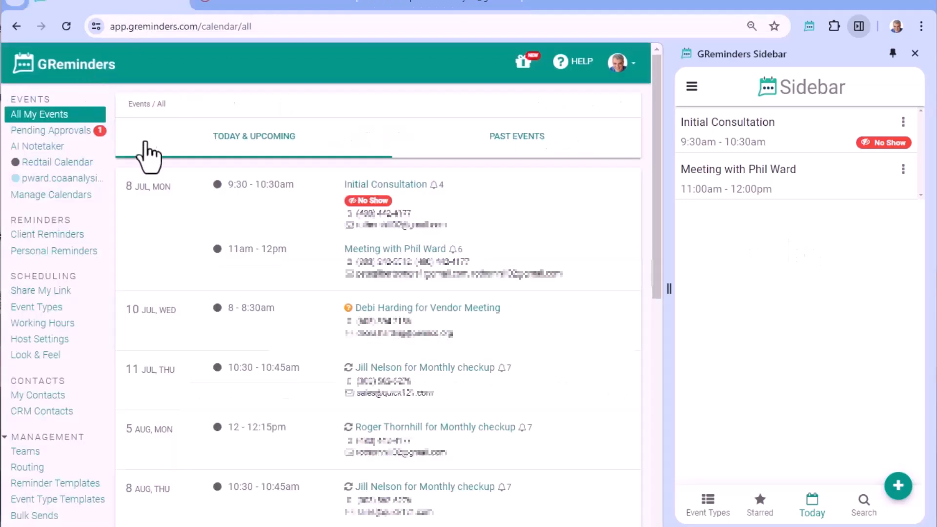
pyautogui.click(407, 191)
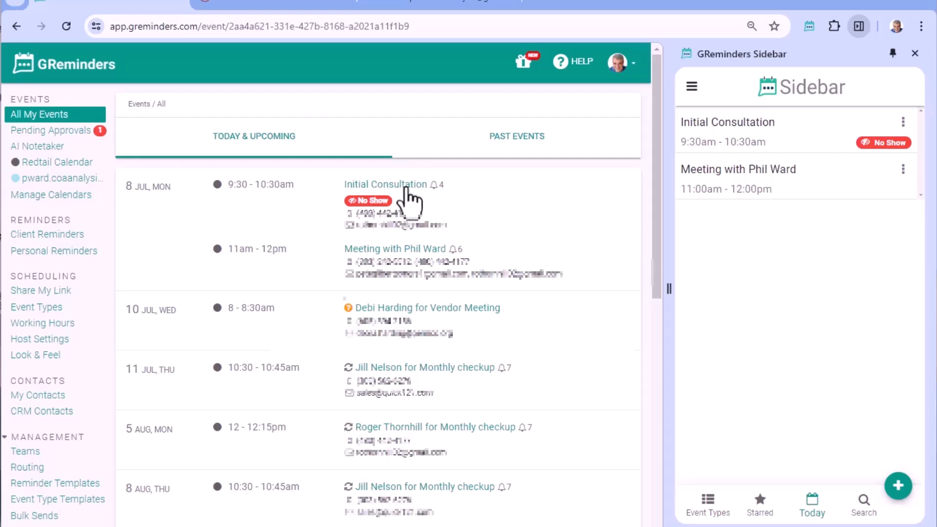
pyautogui.scroll(-10, 405, 192)
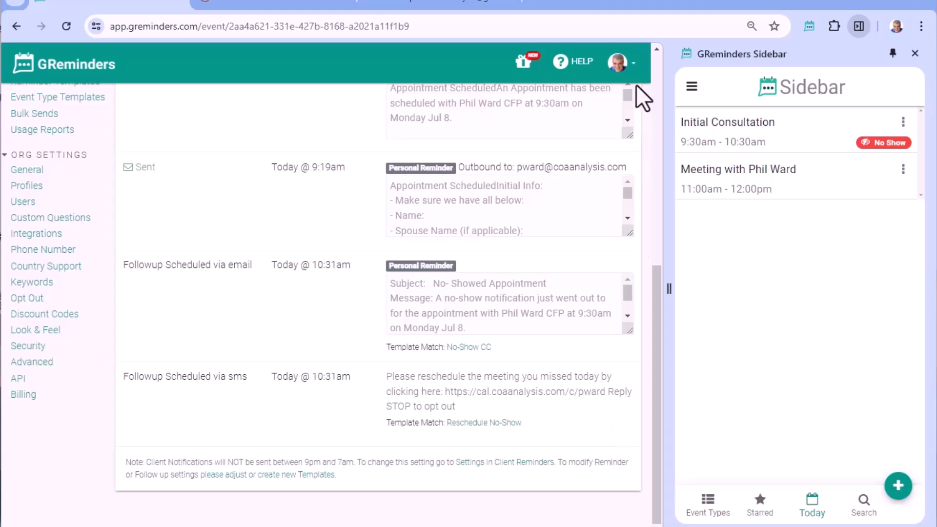
# Show the account options that include the GR Sidebar entry.
pyautogui.click(618, 64)
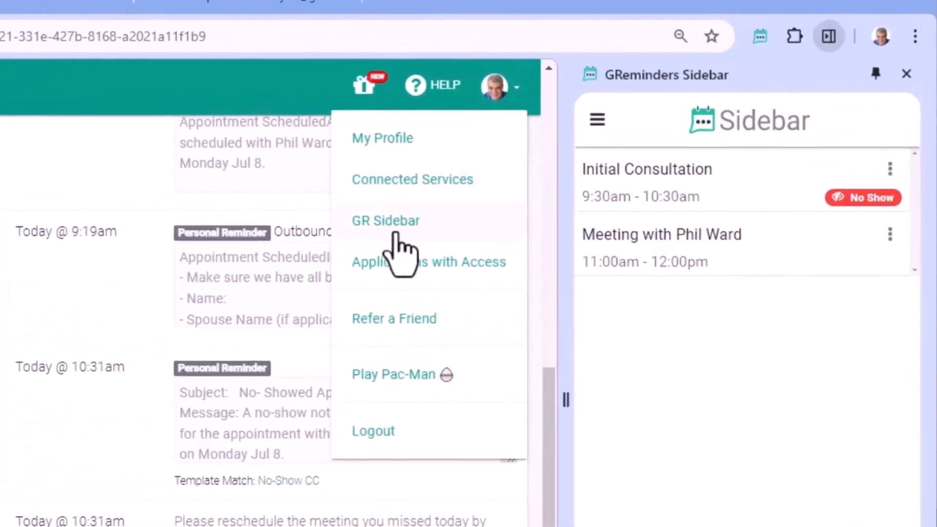